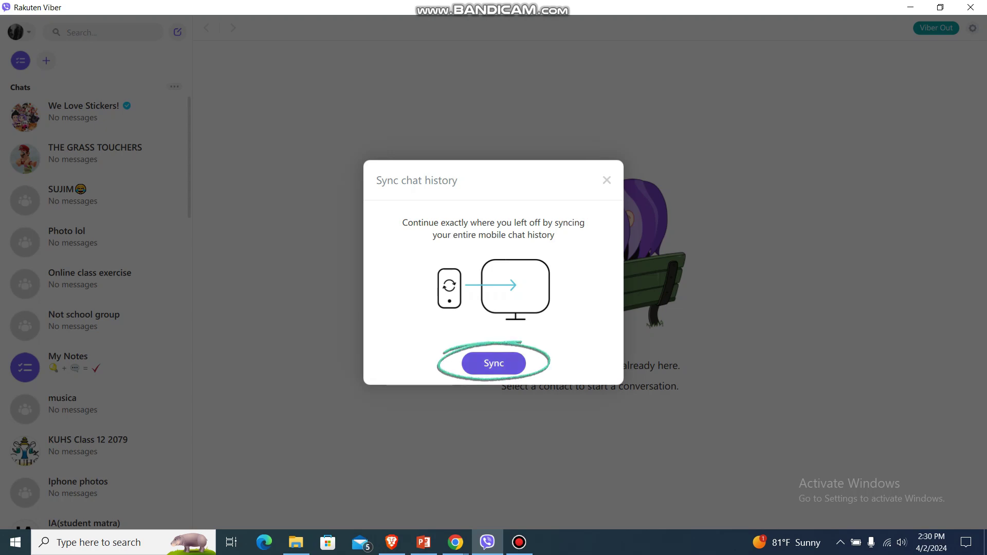
Step: Start syncing the phone's chat history to Viber desktop
key("Return")
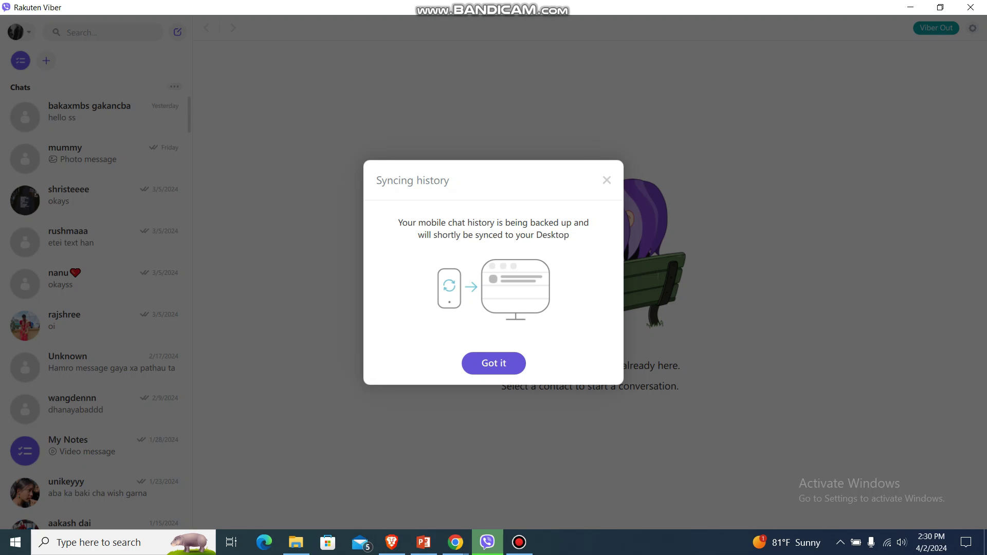
Step: Dismiss the 'Syncing history' notice with 'Got it'
left_click(493, 364)
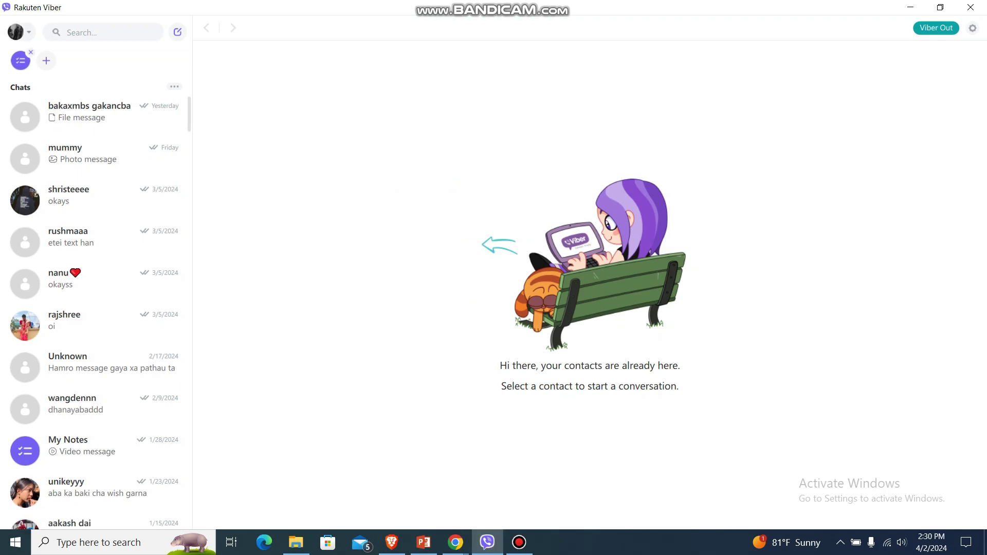
Step: Open the My Notes conversation and bring up the profile account menu
left_click(20, 60)
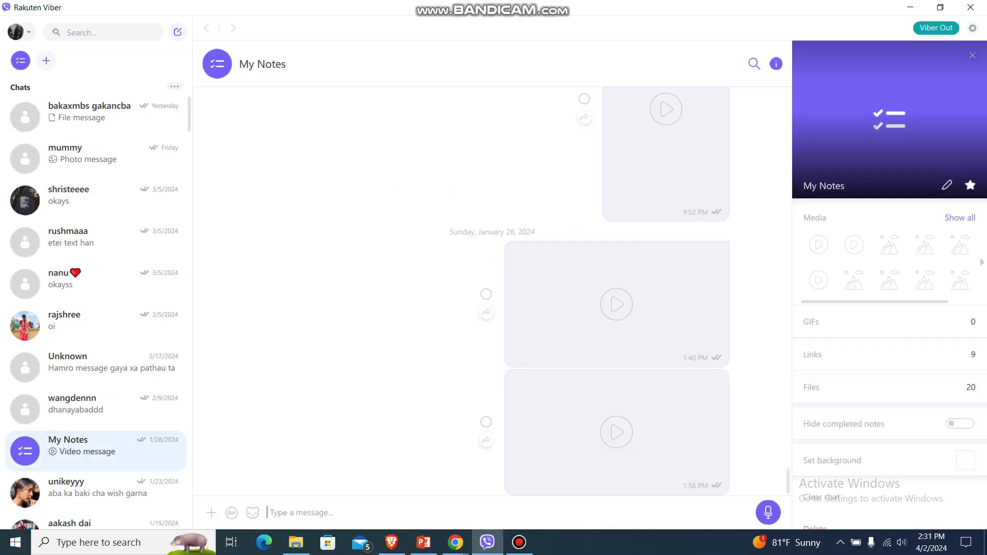
scroll(601, 293, "up", 5)
scroll(601, 293, "up", 5)
scroll(602, 294, "up", 5)
scroll(601, 293, "up", 5)
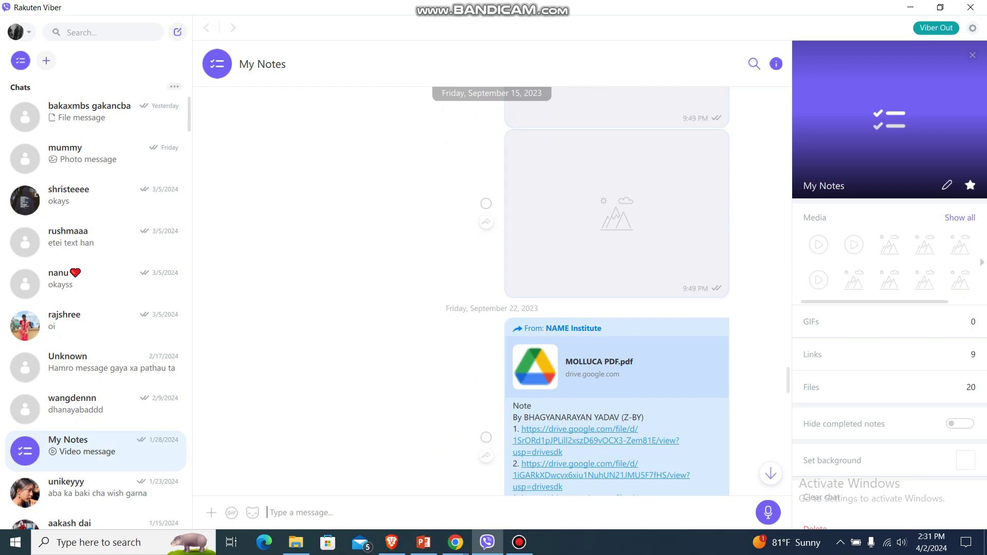
scroll(601, 293, "up", 5)
scroll(602, 293, "up", 5)
scroll(602, 293, "up", 5)
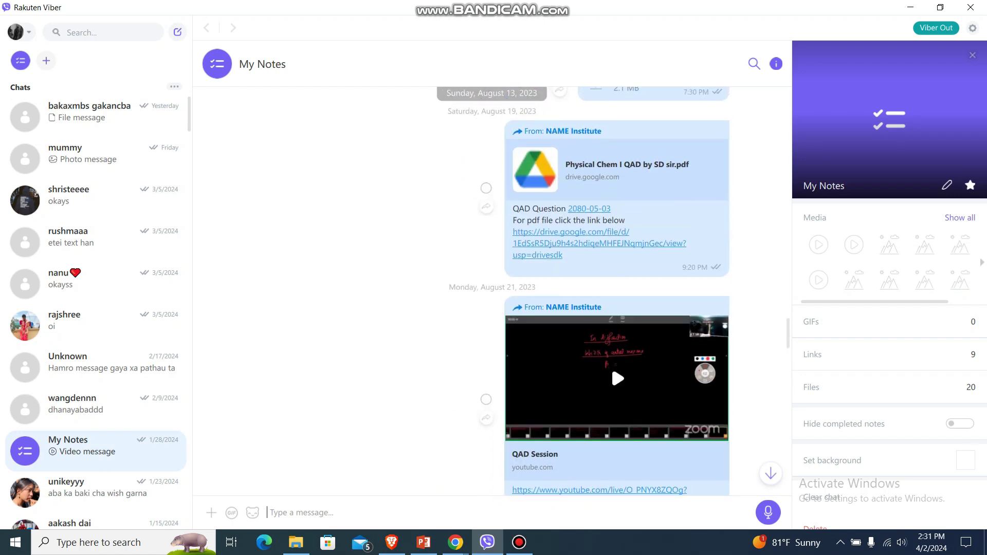
scroll(611, 364, "up", 3)
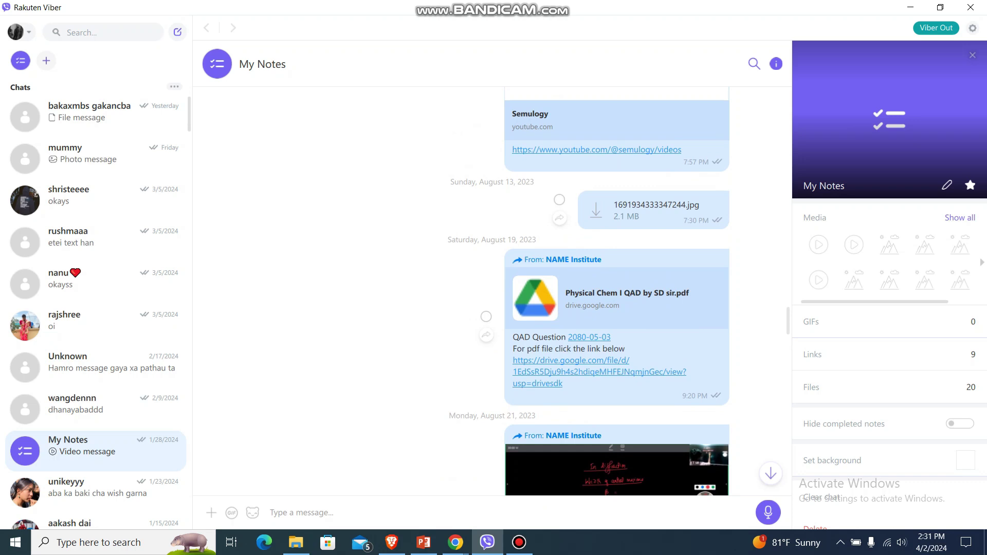
left_click(20, 32)
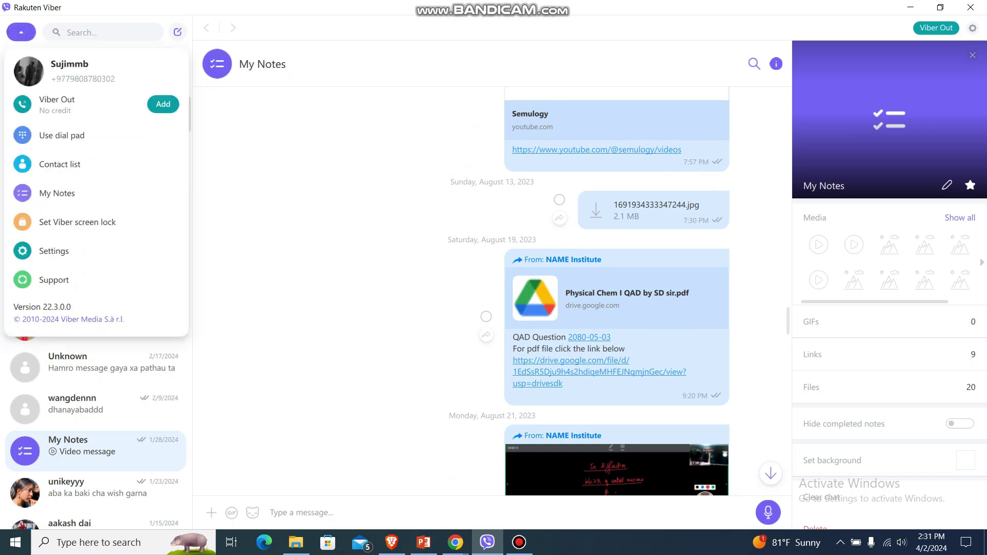